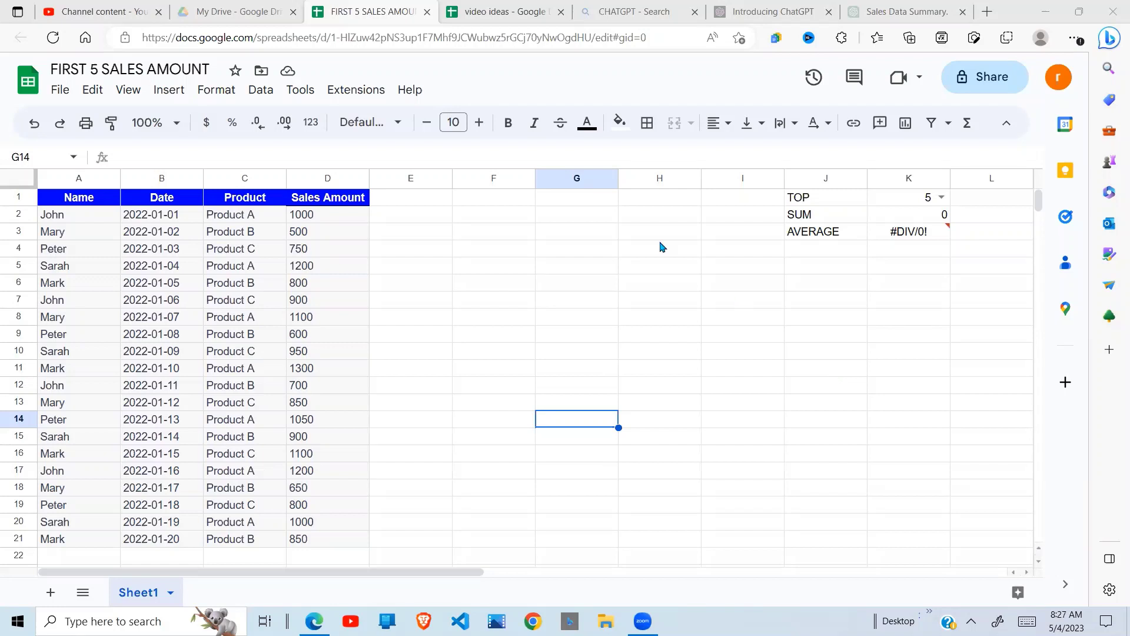
Enter the formula =QUERY(A1:D21,"SELECT *",1) in cell F3 to pull in the whole sales table
click(469, 239)
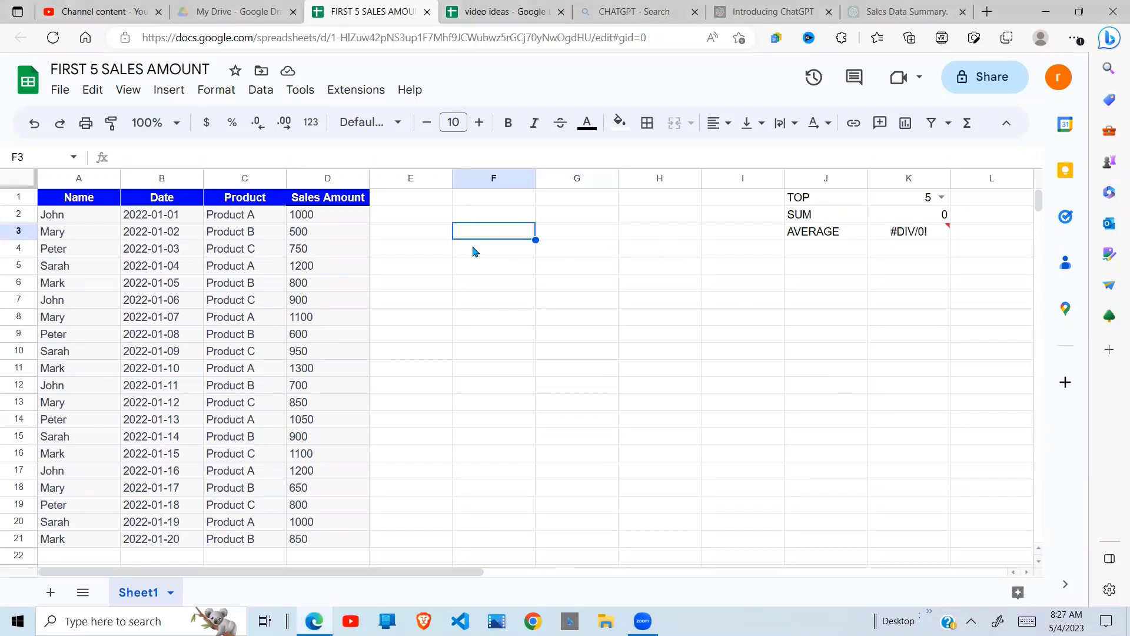
text(=QUE)
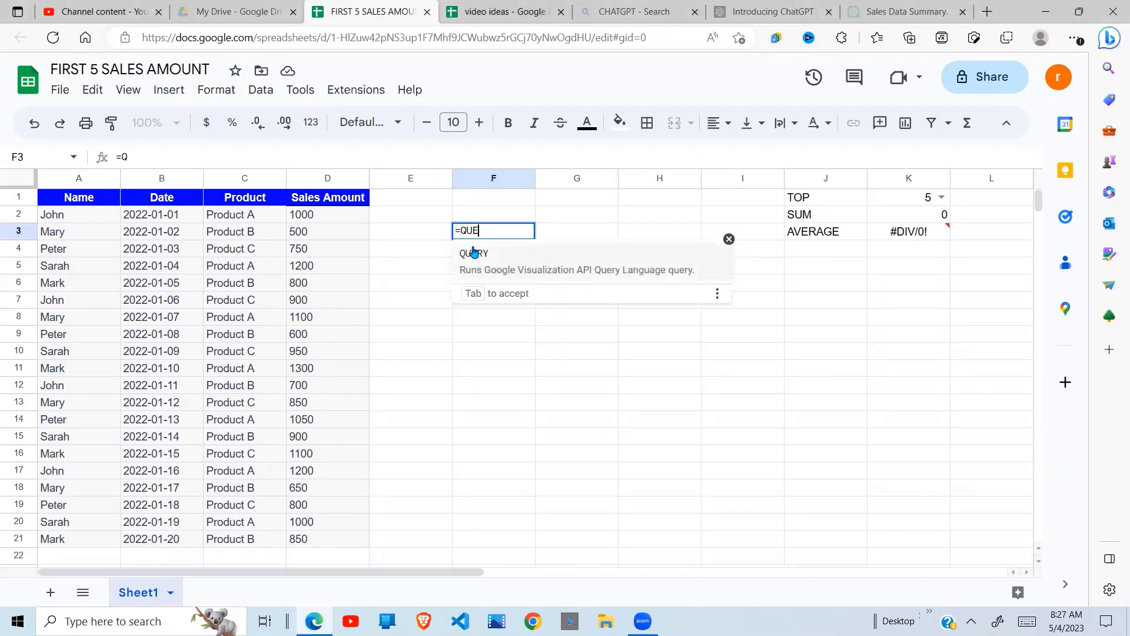
text(RY()
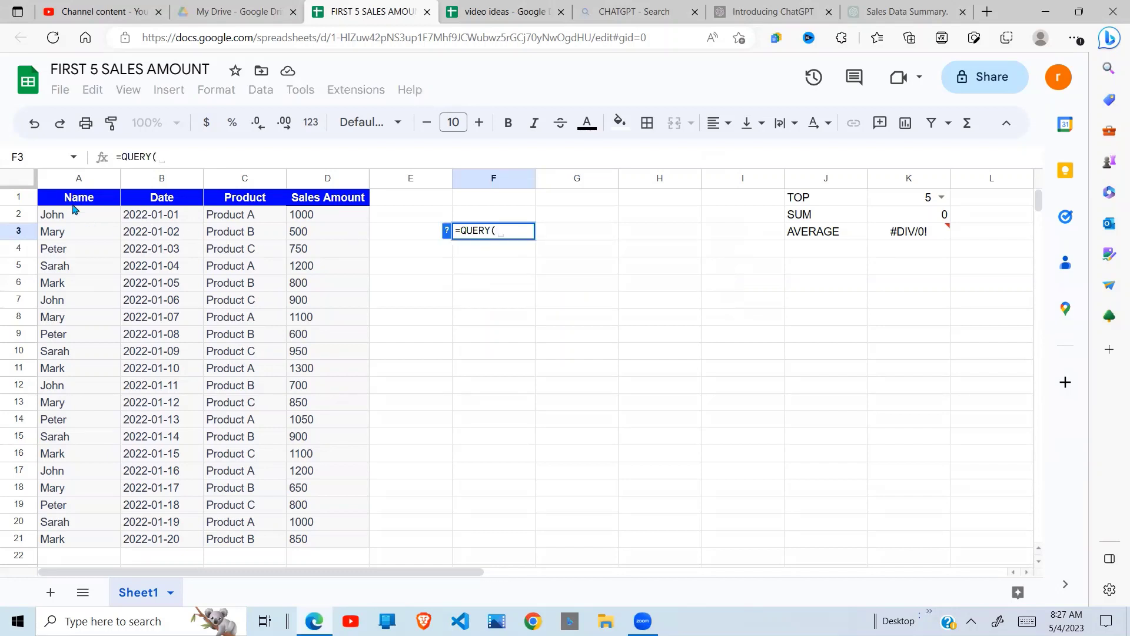
drag(70, 197, 339, 539)
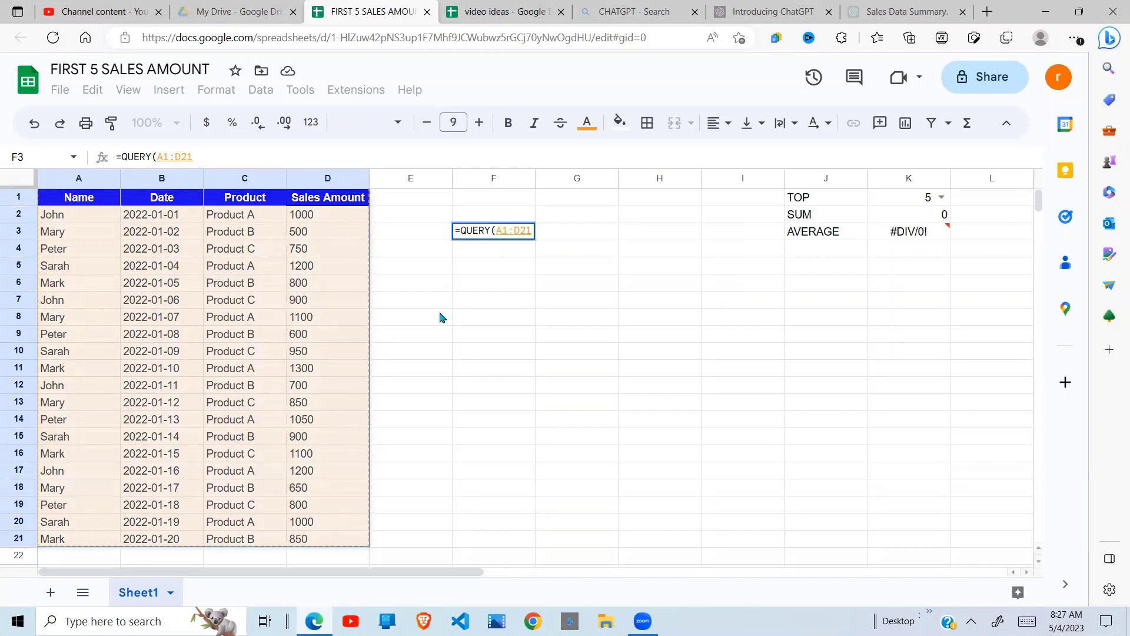
click(223, 160)
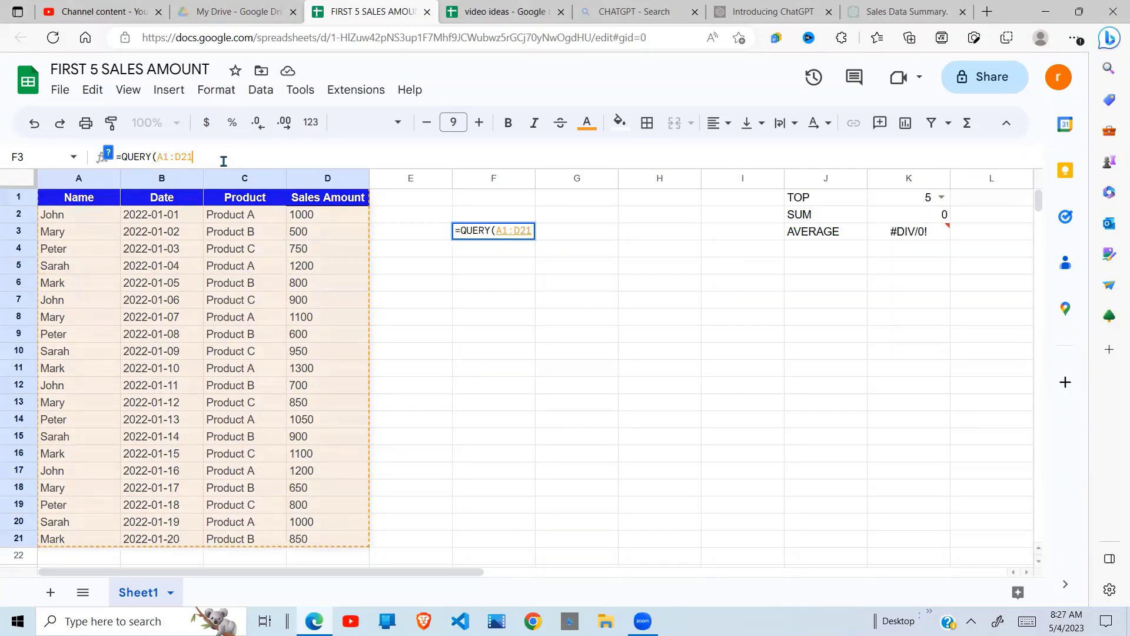
text(,"SEELC)
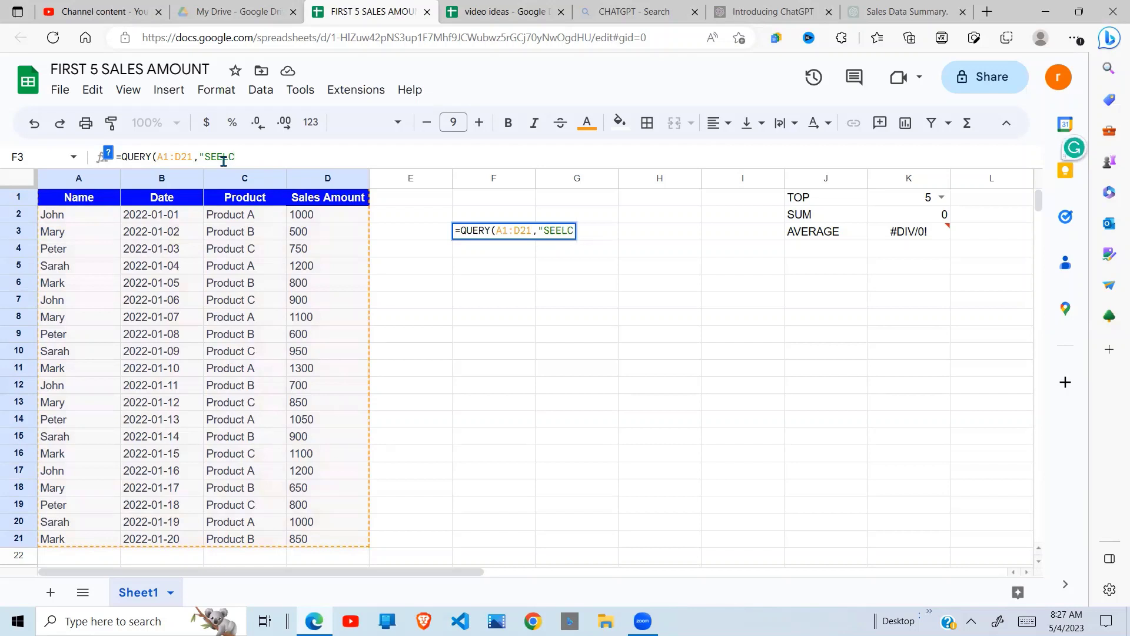
text(T)
key(BackSpace)
key(BackSpace)
key(BackSpace)
key(BackSpace)
text(LECT *",1))
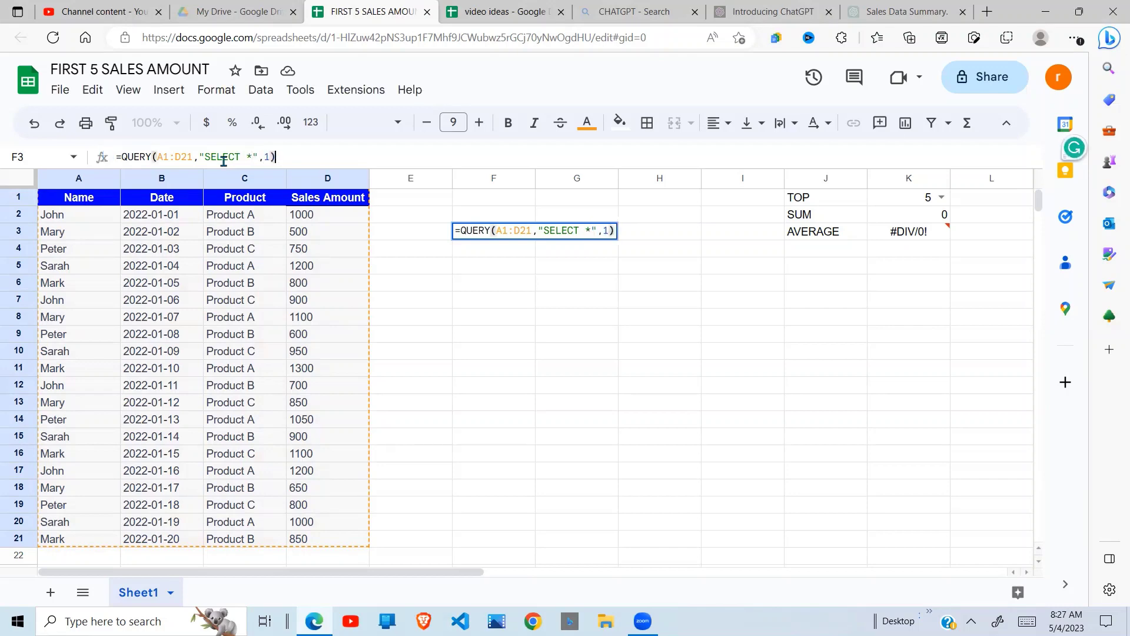
key(Return)
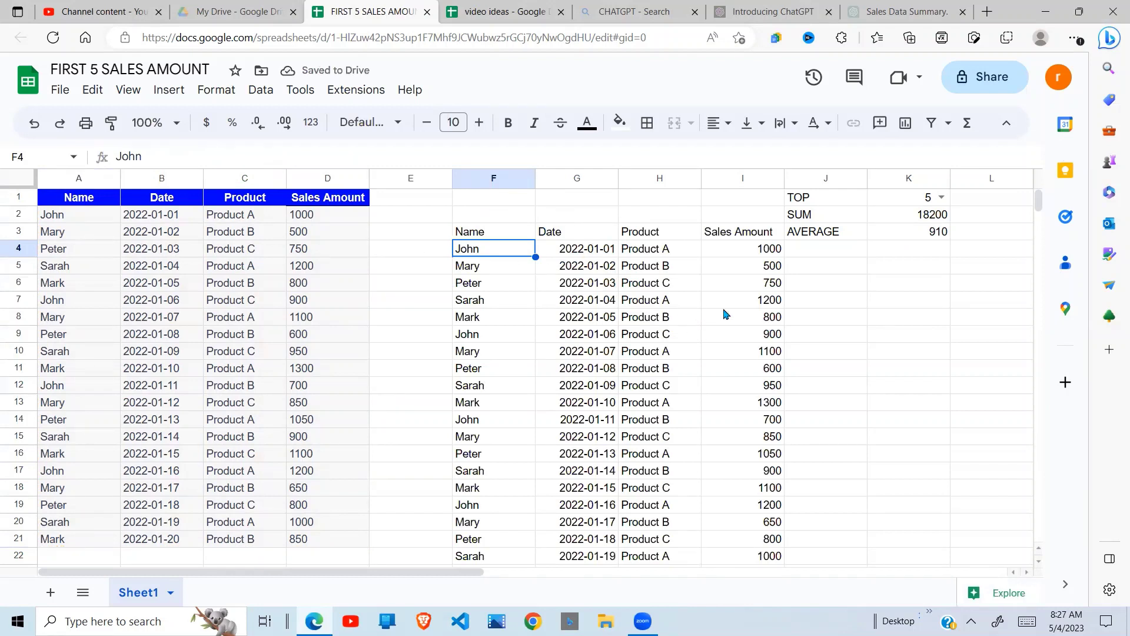
Extend the query in F3 with ORDER BY D so the rows sort by sales amount in ascending order
click(741, 271)
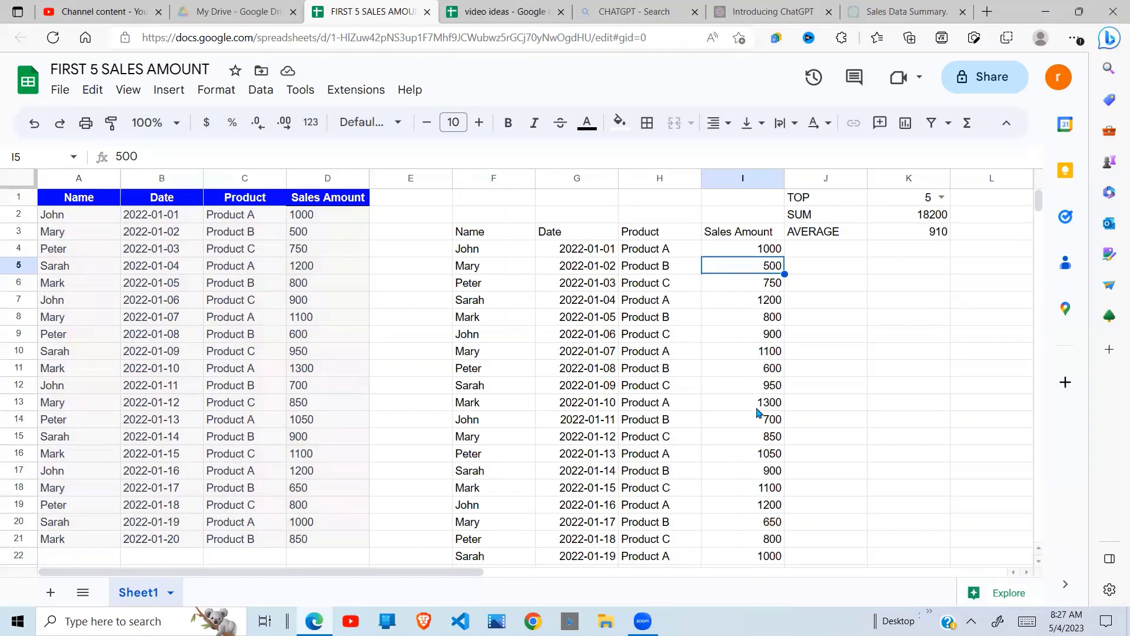
click(465, 233)
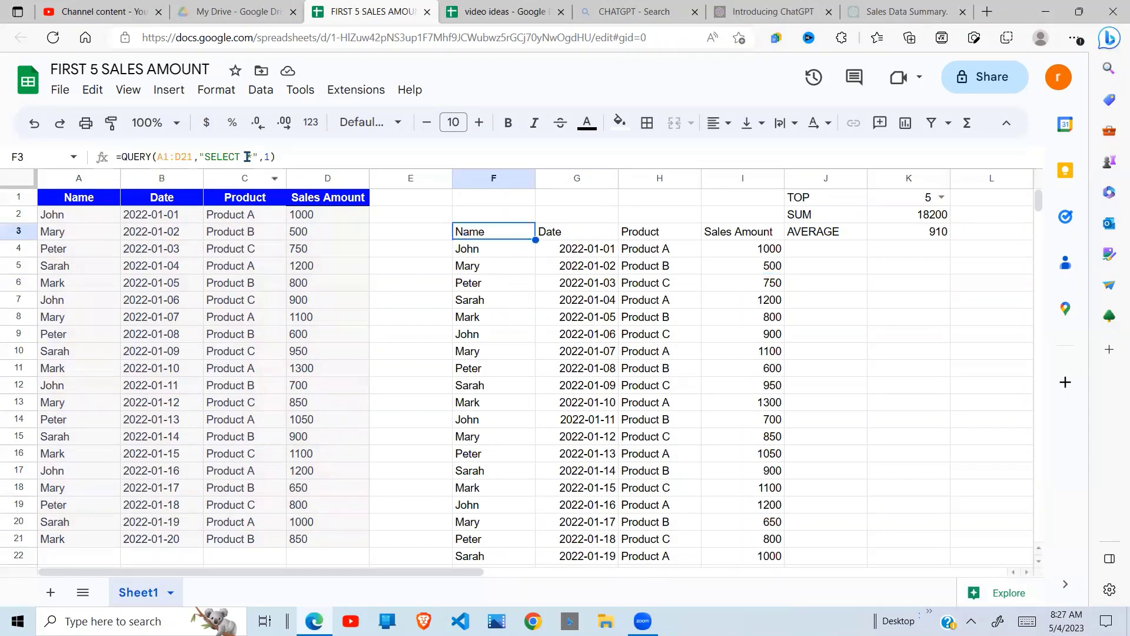
click(253, 156)
text(ORDER)
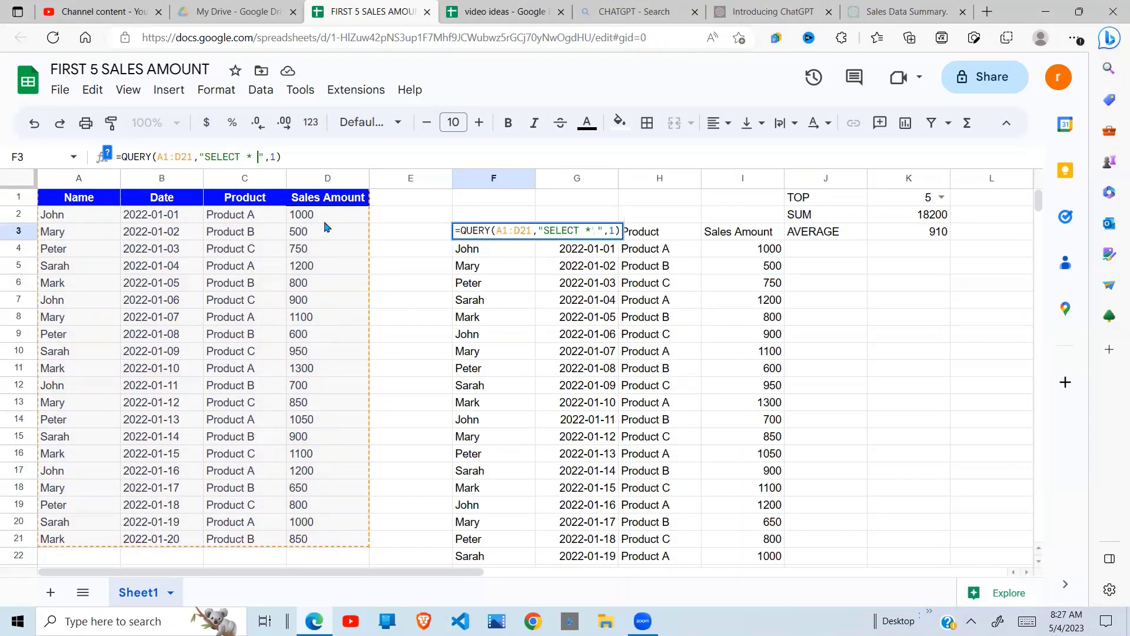
text( BY)
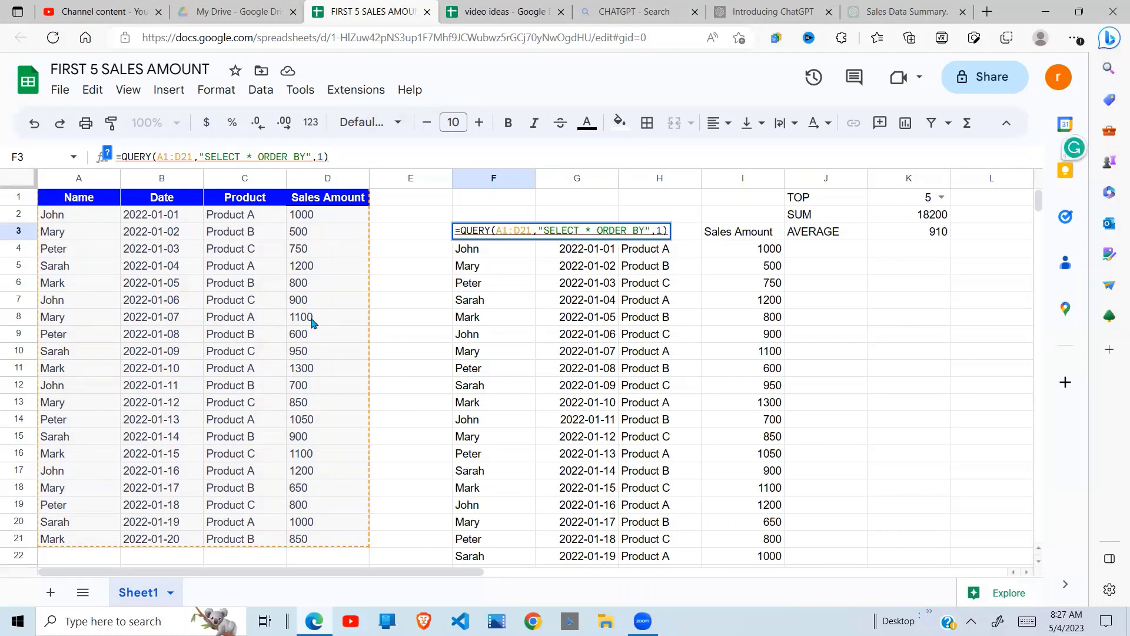
text( D DE)
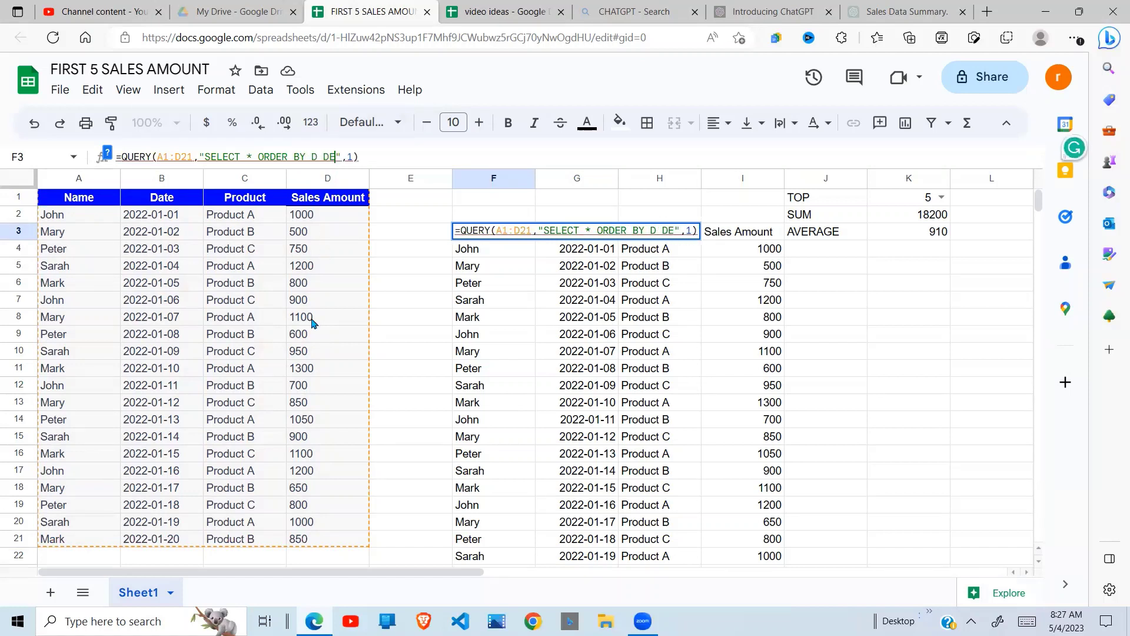
text(C)
key(BackSpace)
text(SC)
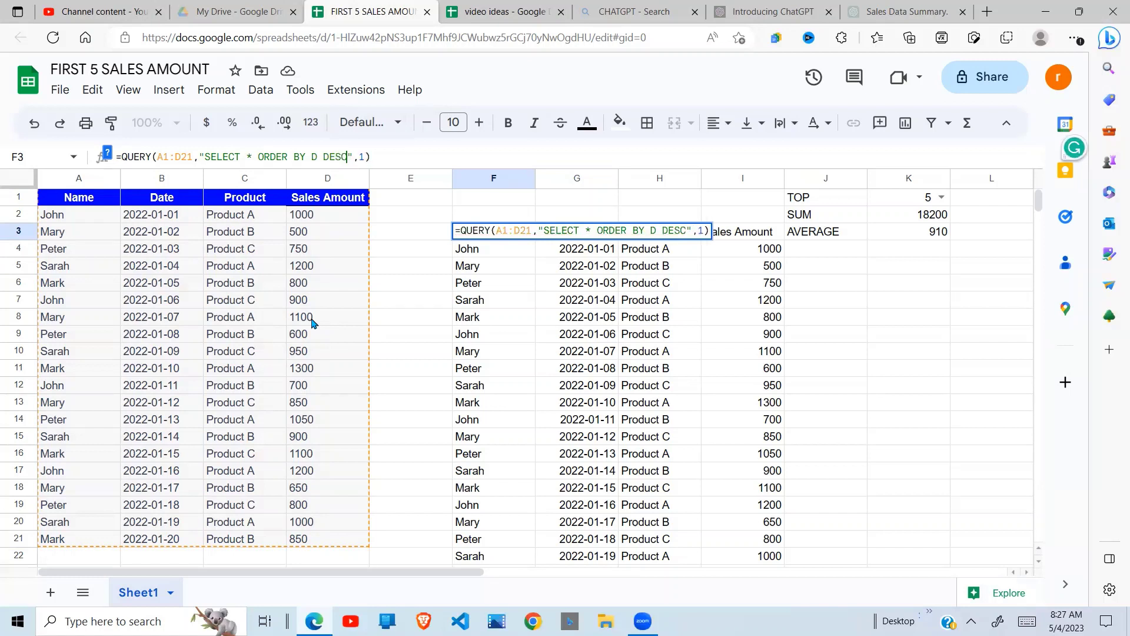
key(BackSpace)
key(BackSpace)
key(BackSpace)
key(BackSpace)
key(BackSpace)
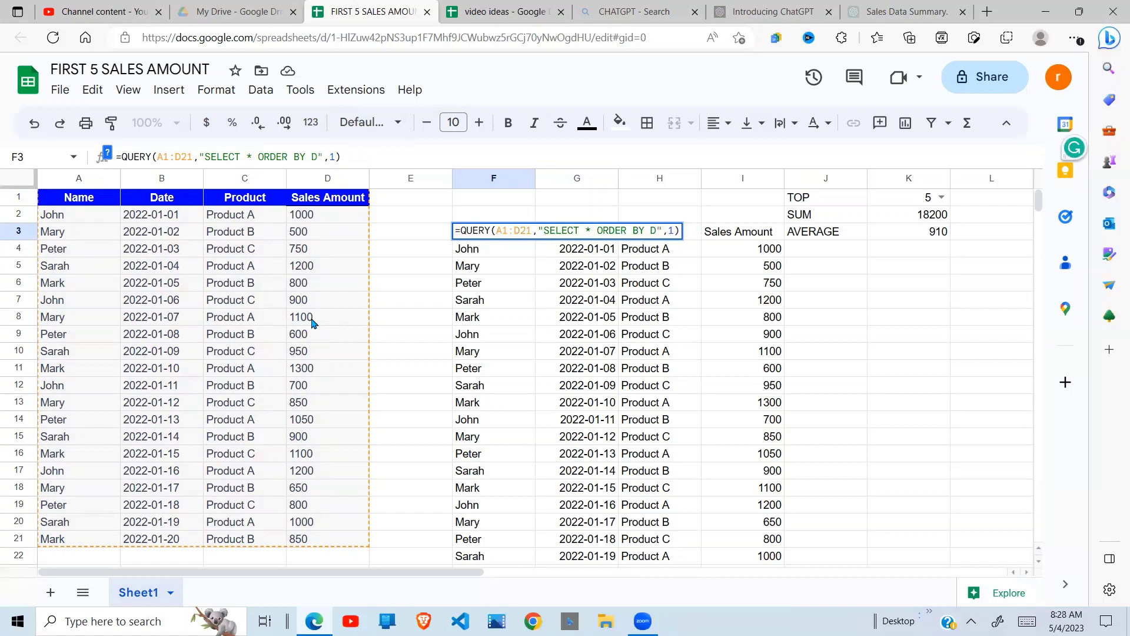
key(Return)
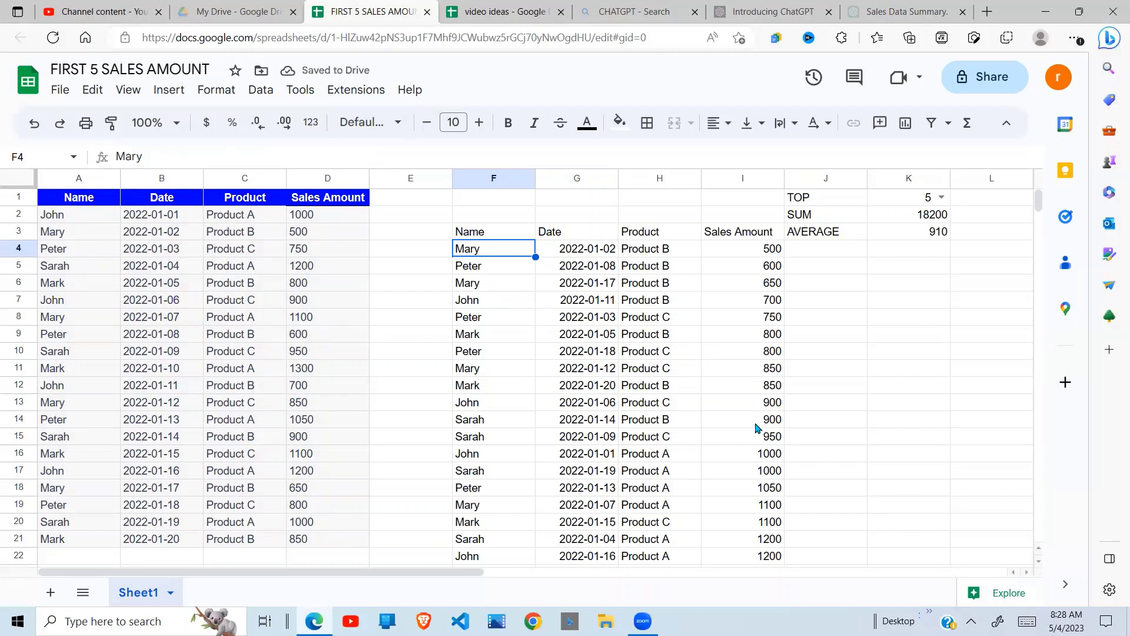
Add DESC after ORDER BY D in the F3 query to sort the sales amounts from highest to lowest
click(493, 232)
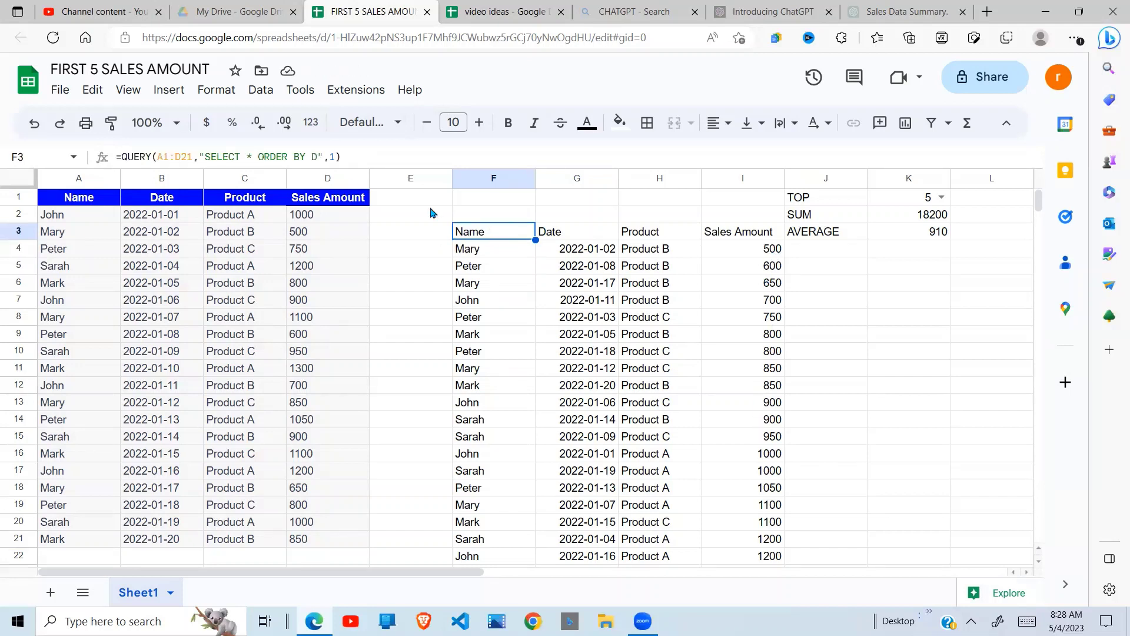
click(319, 155)
text(DESC)
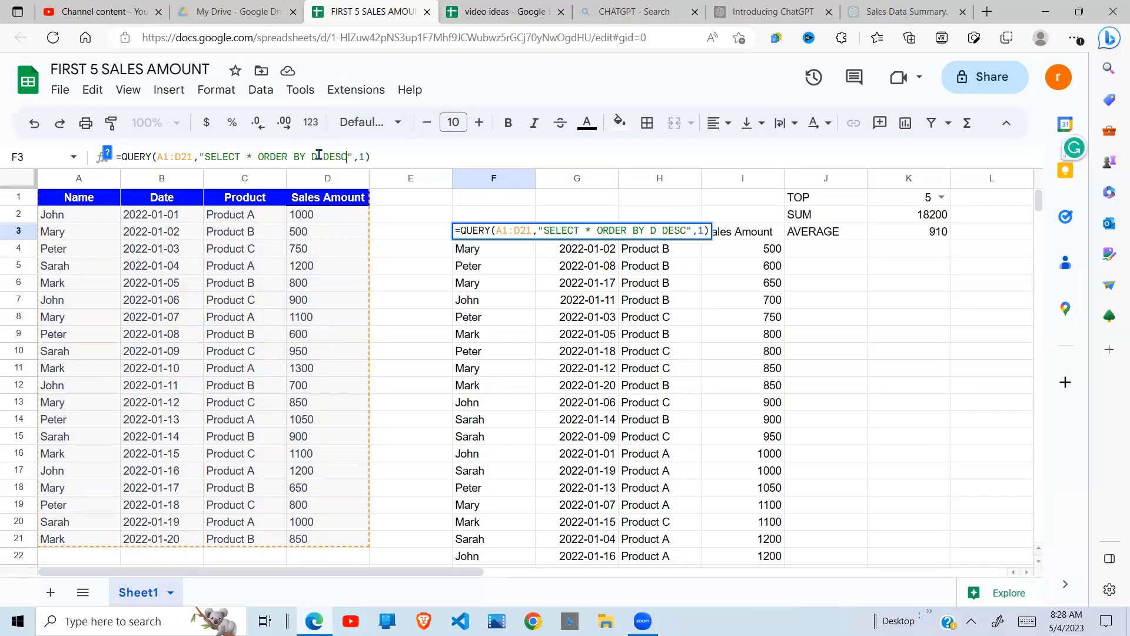
key(Return)
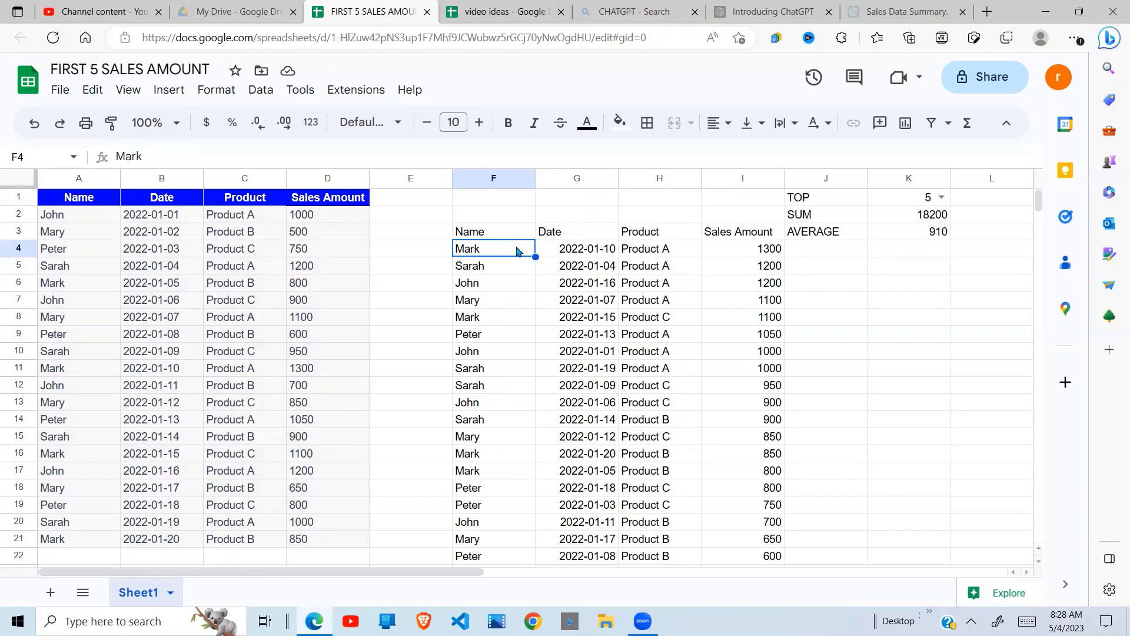
Add LIMIT 3 after DESC in the F3 query to return only the top three sales
click(486, 234)
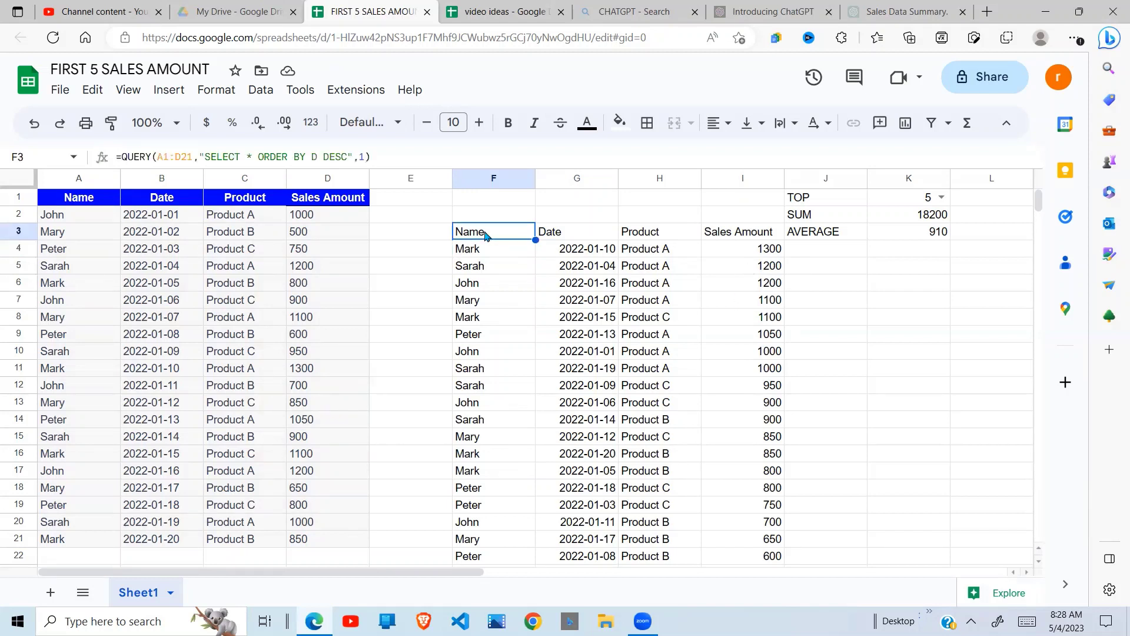
click(348, 157)
text(LIMIT )
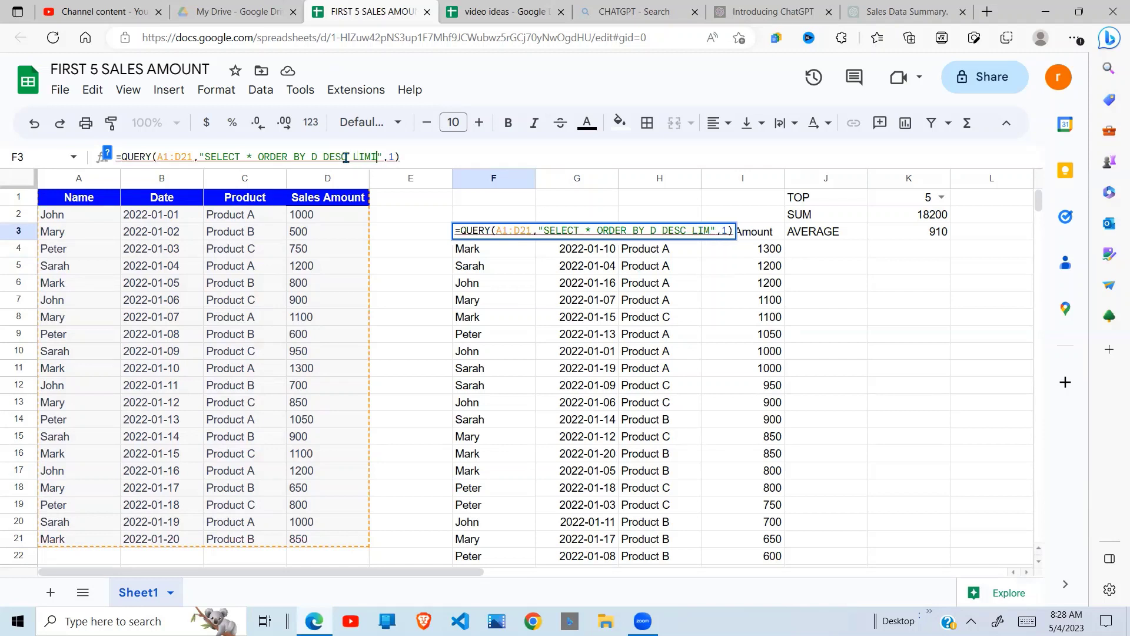
text(3)
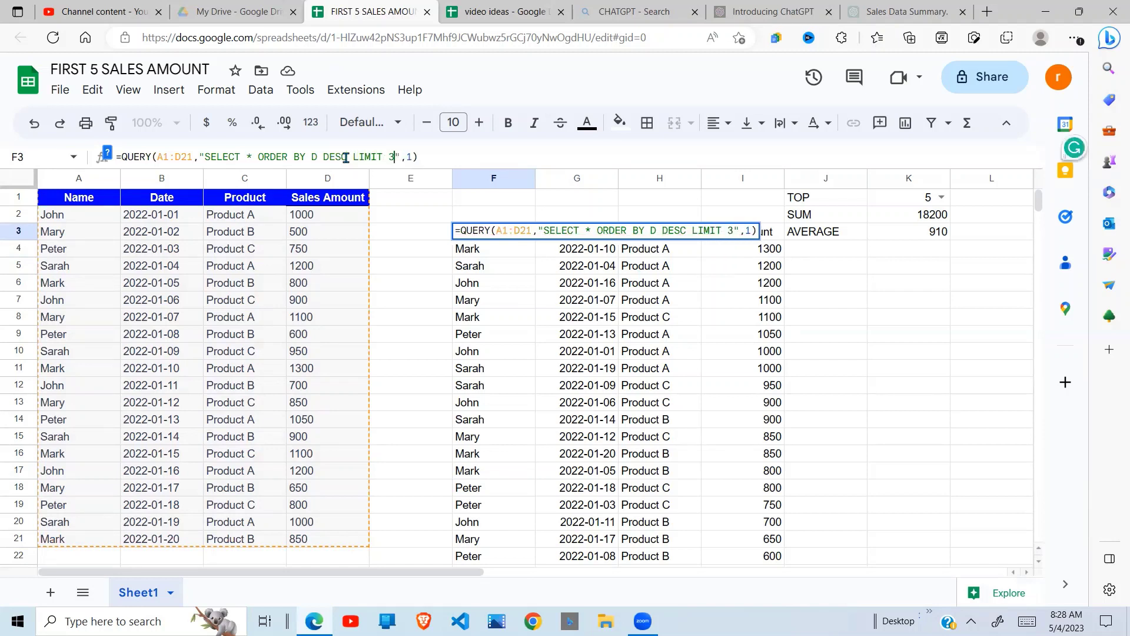
key(Return)
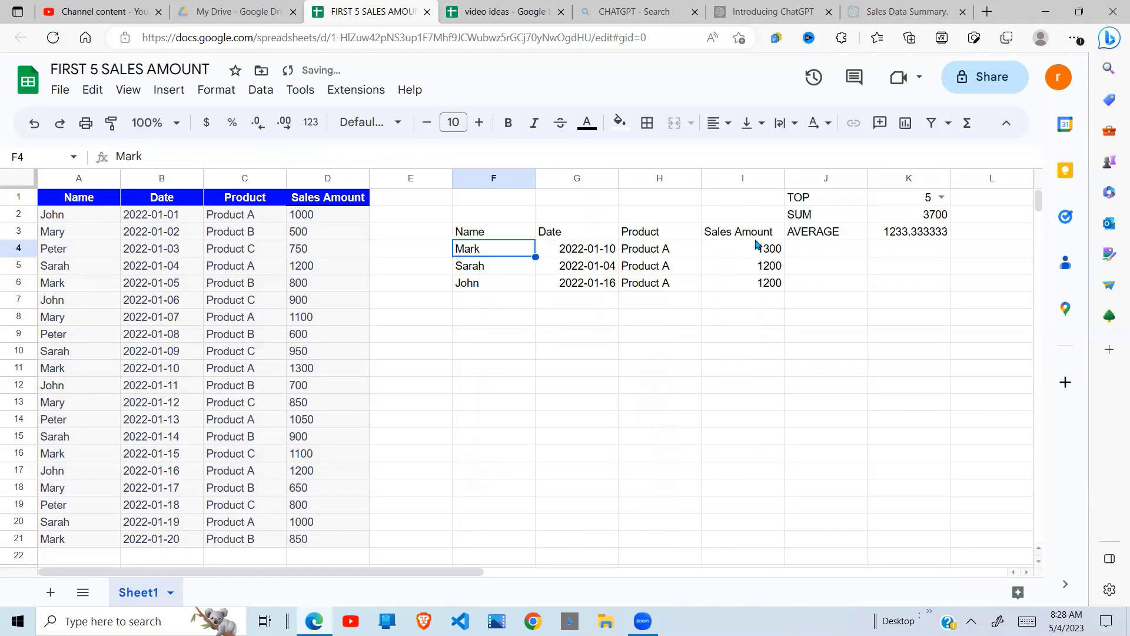
Change the LIMIT value in the F3 query to 5
click(488, 235)
click(391, 158)
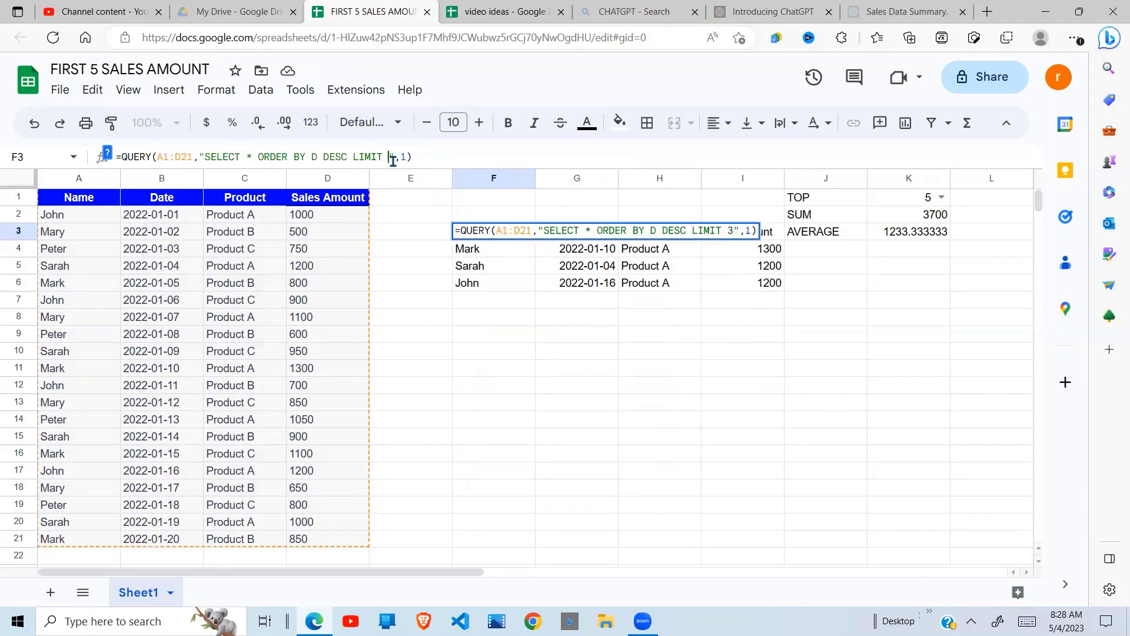
key(Delete)
text(5)
key(Return)
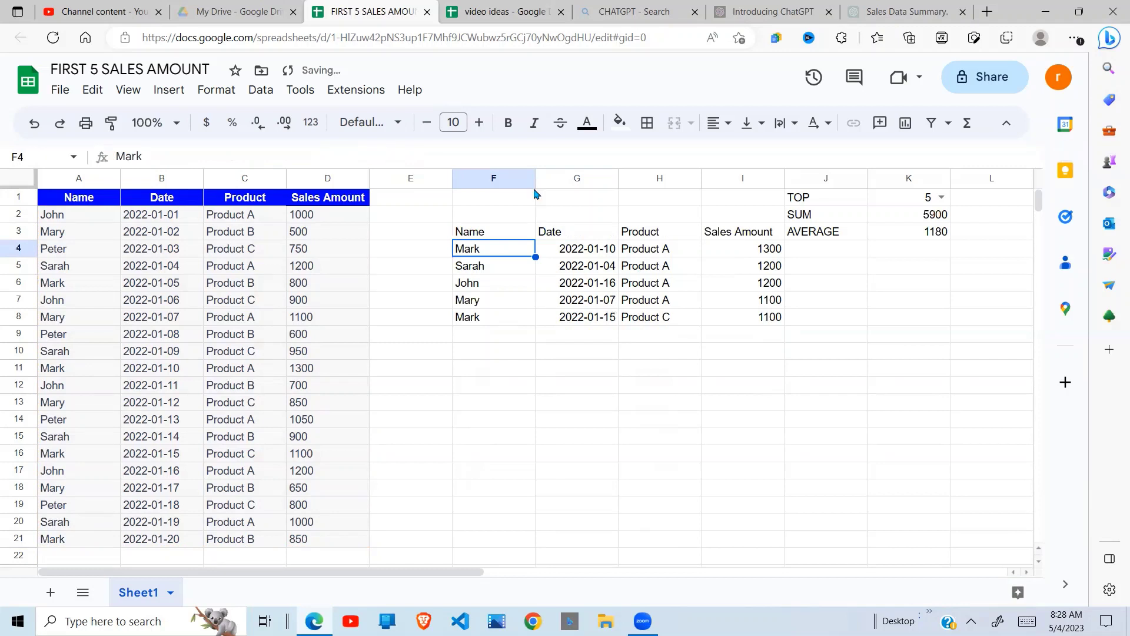
Set the LIMIT in the F3 query to 10 and check the last returned sales amount
click(518, 239)
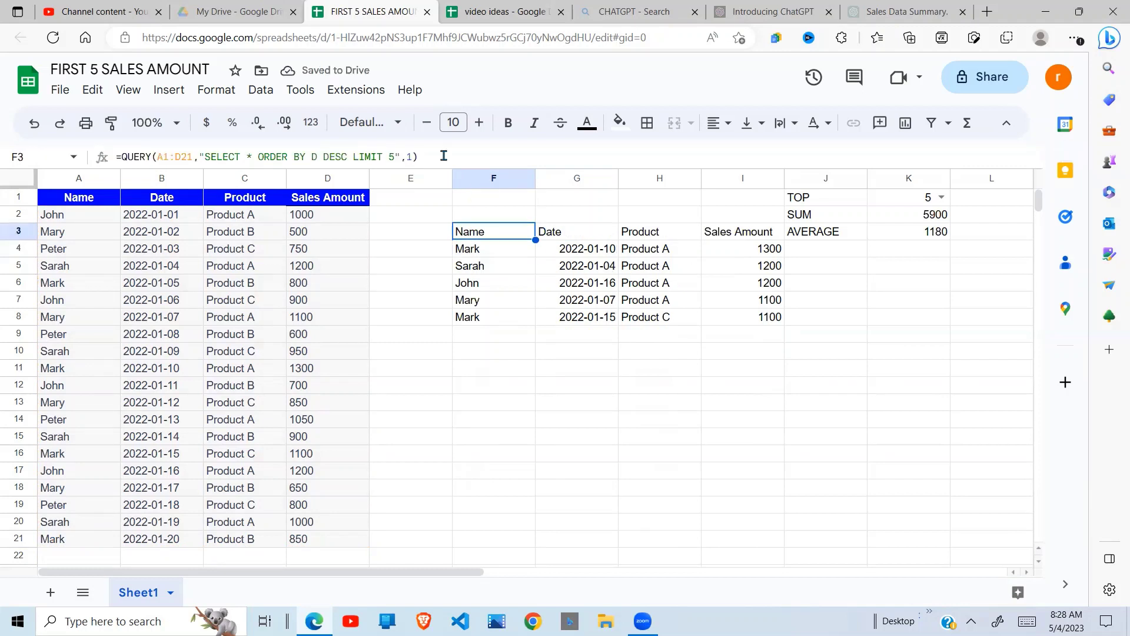
click(391, 158)
key(BackSpace)
text(10)
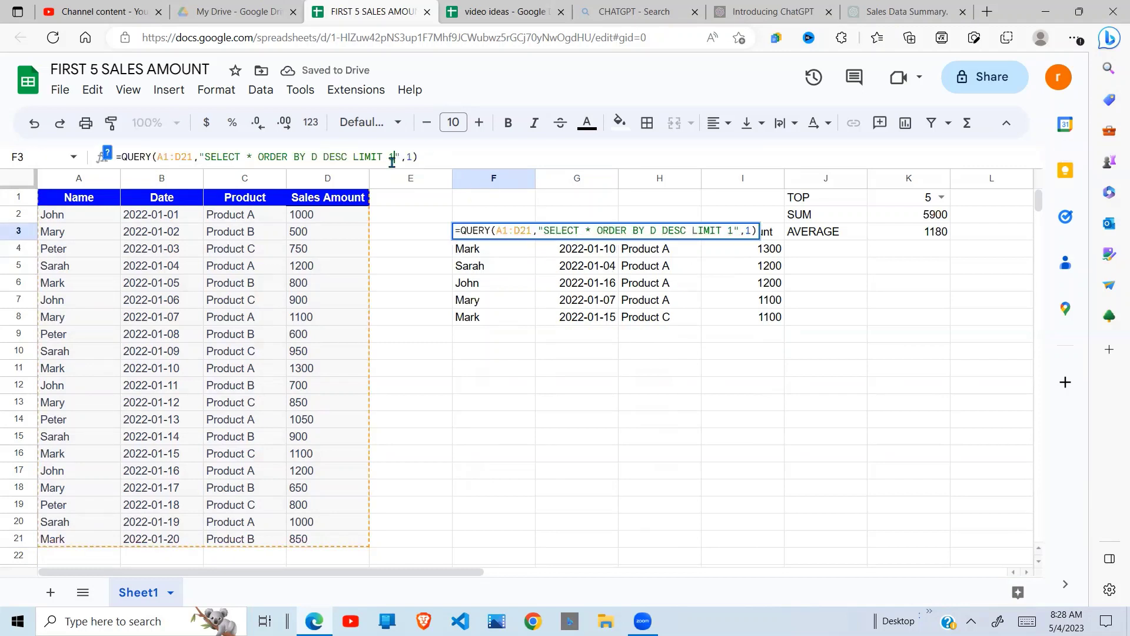
key(Return)
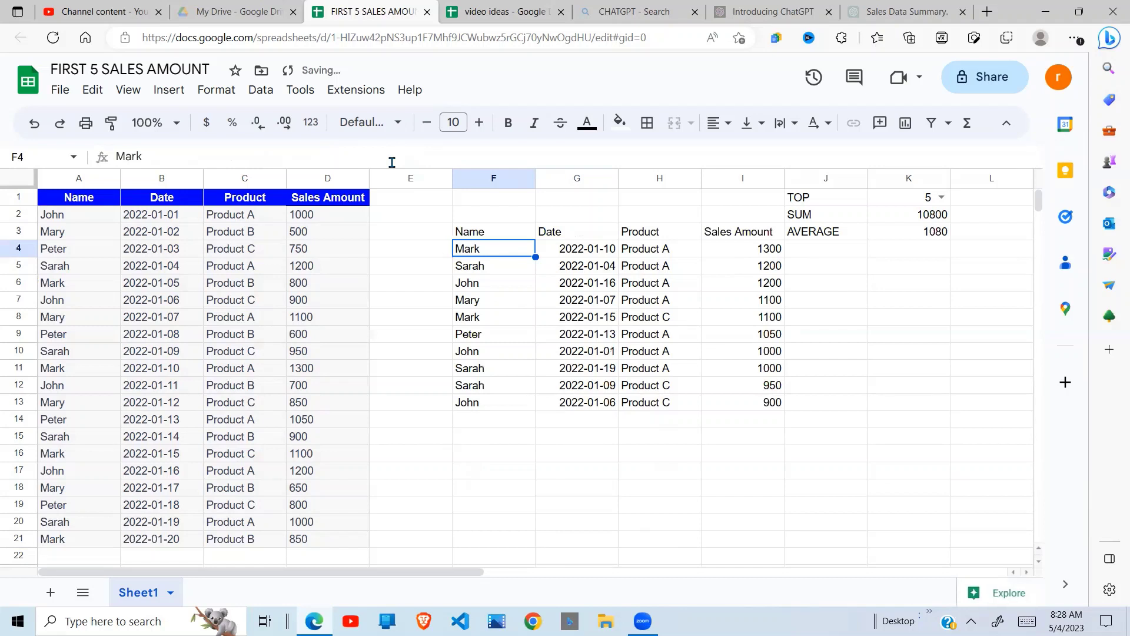
click(732, 402)
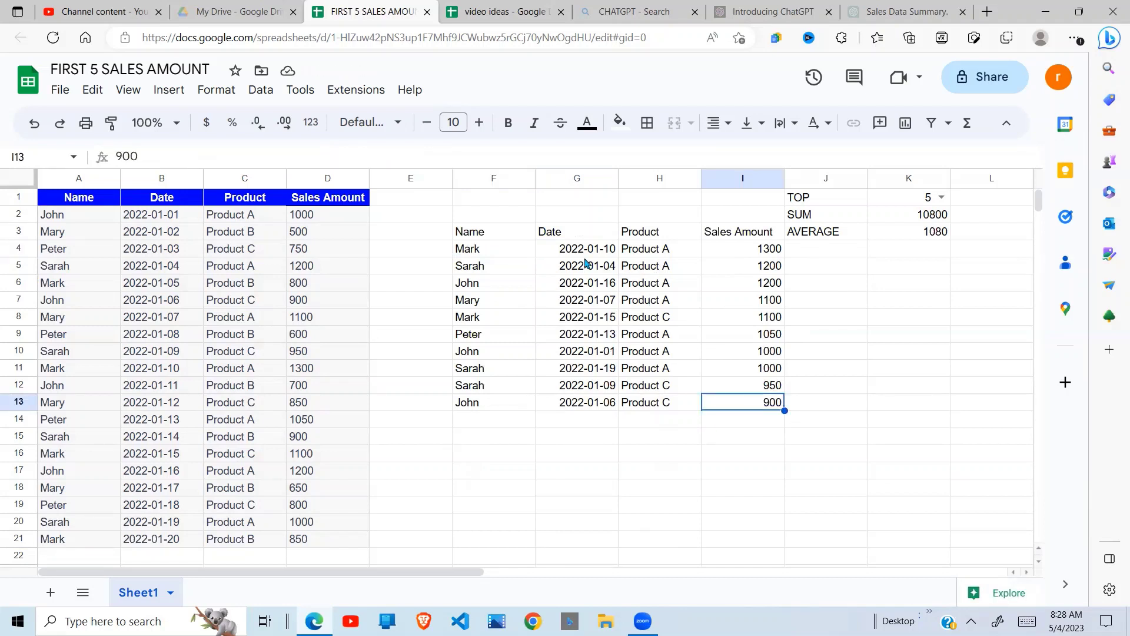
Replace the fixed LIMIT number in the F3 query with a concatenated reference to the dropdown cell, "&K1&"
click(484, 234)
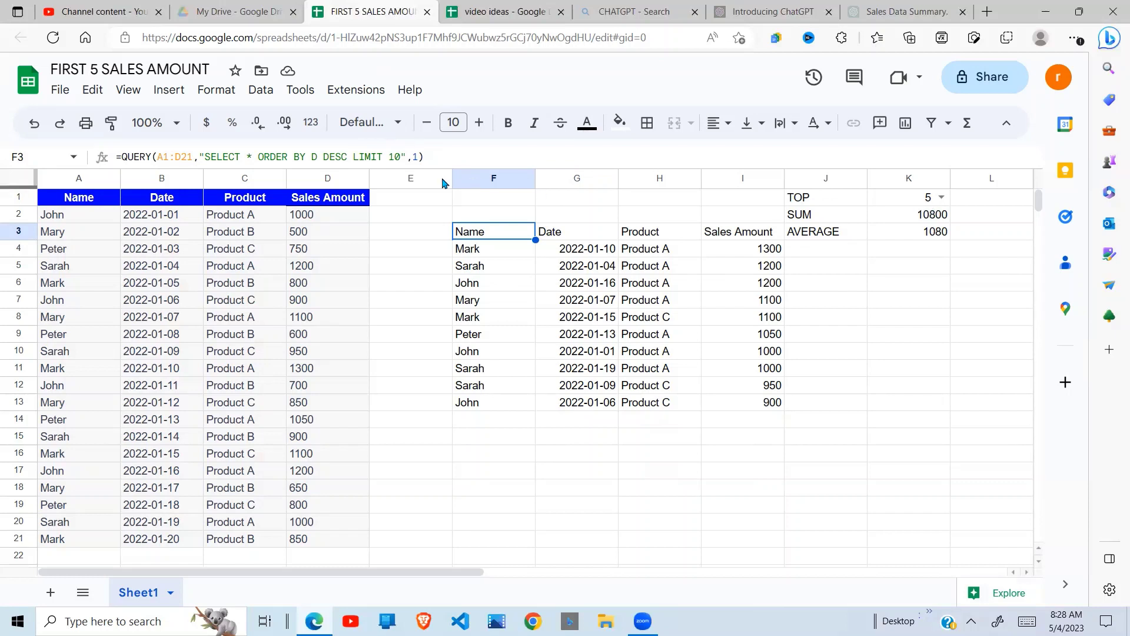
click(398, 155)
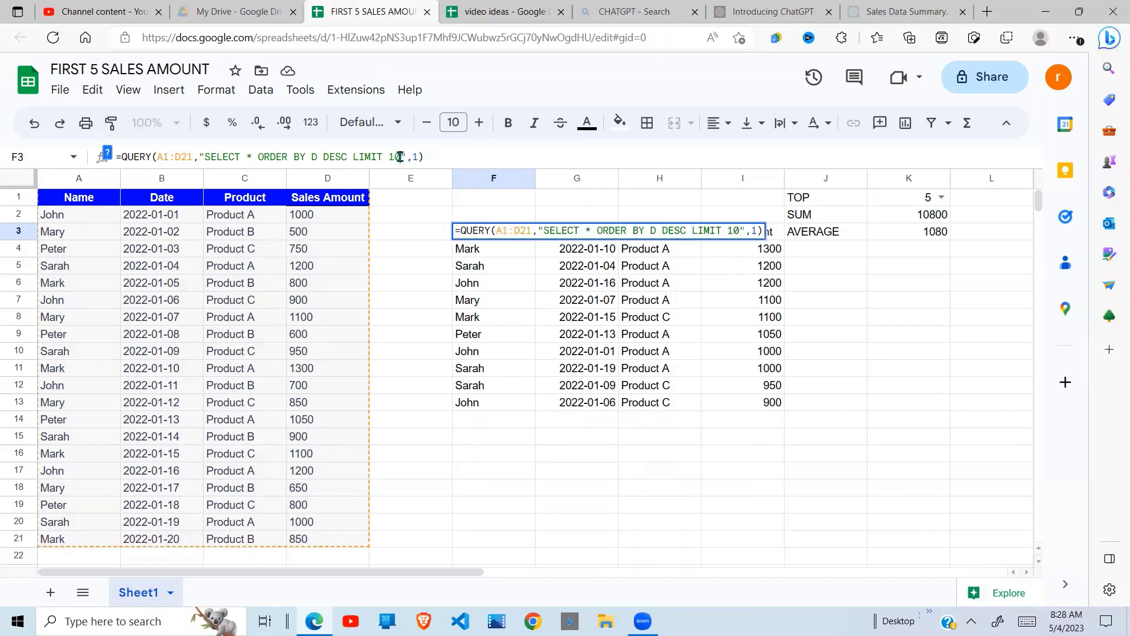
key(BackSpace)
key(BackSpace)
text("")
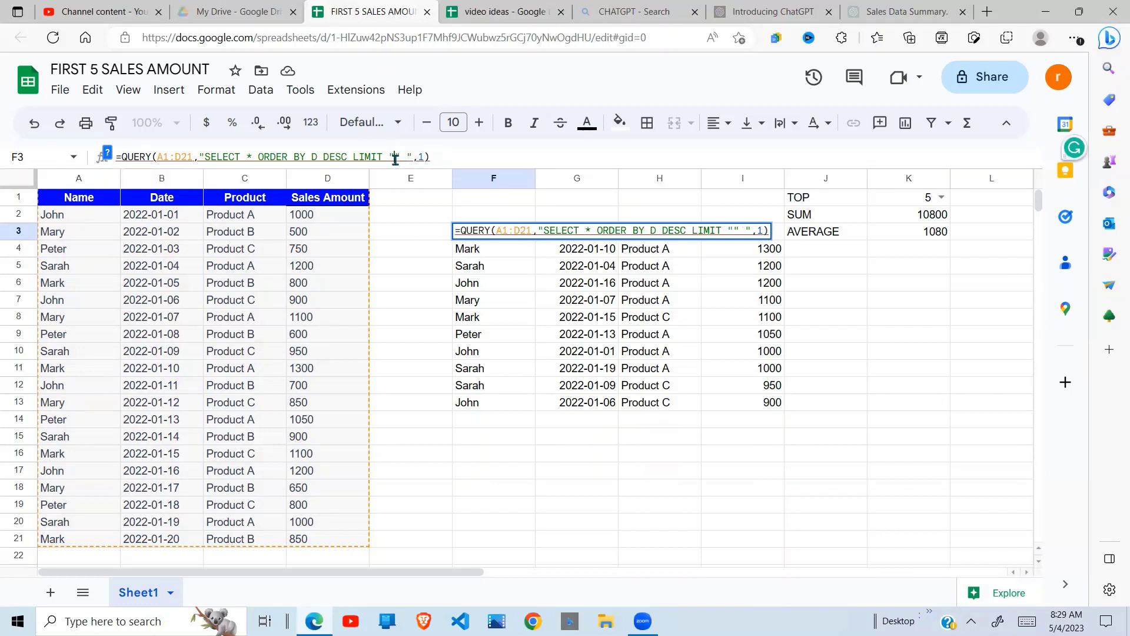
text( &&)
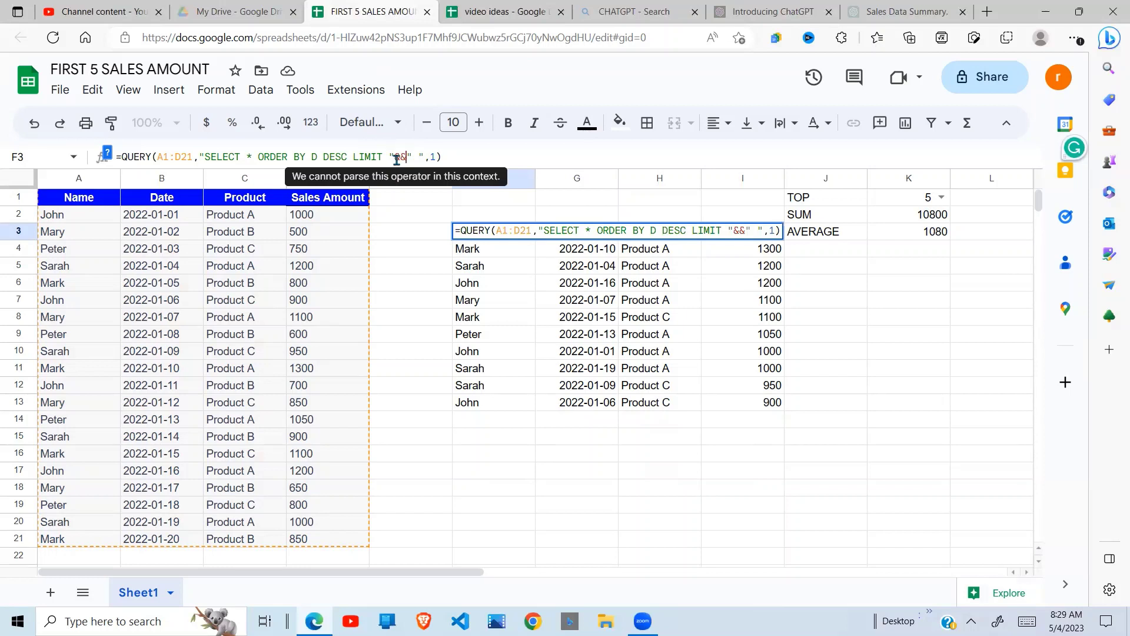
click(403, 158)
text(K)
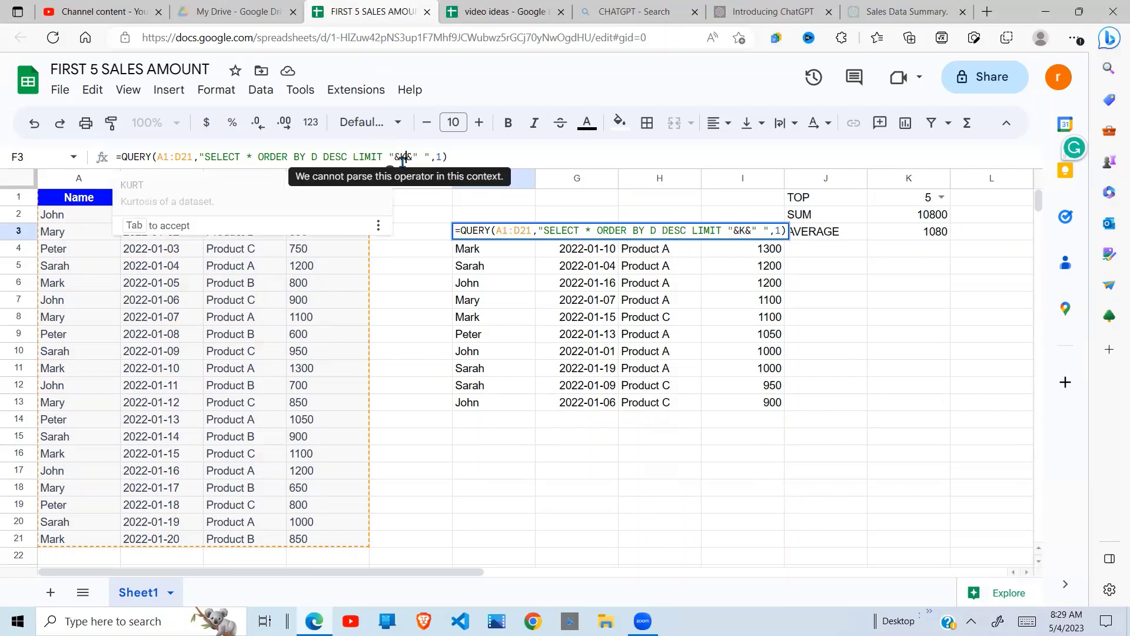
text(1)
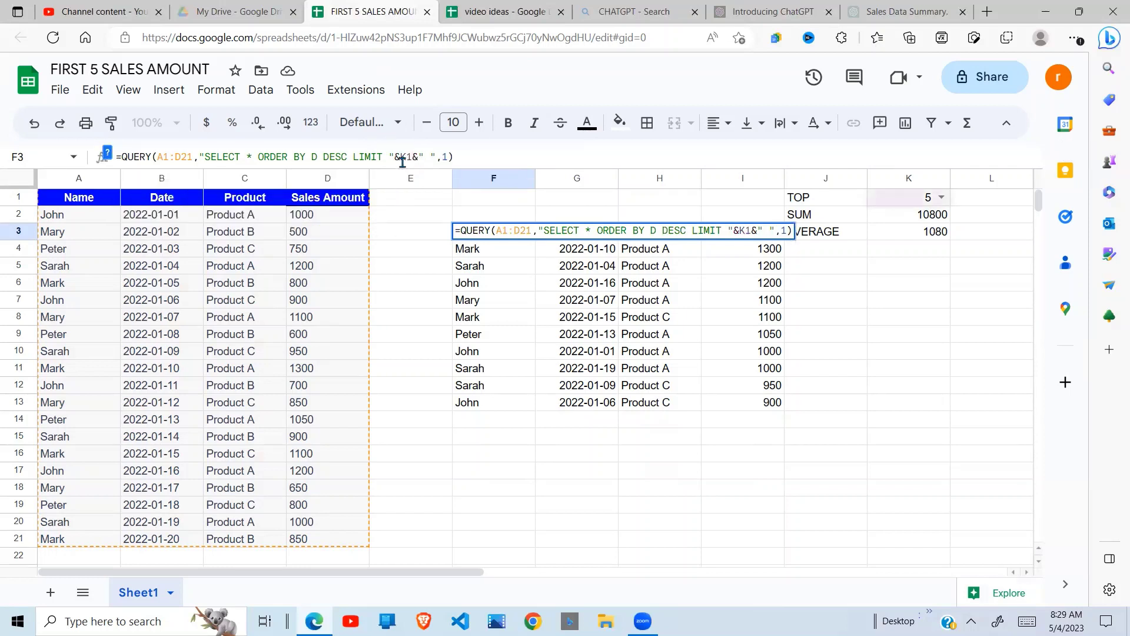
key(Return)
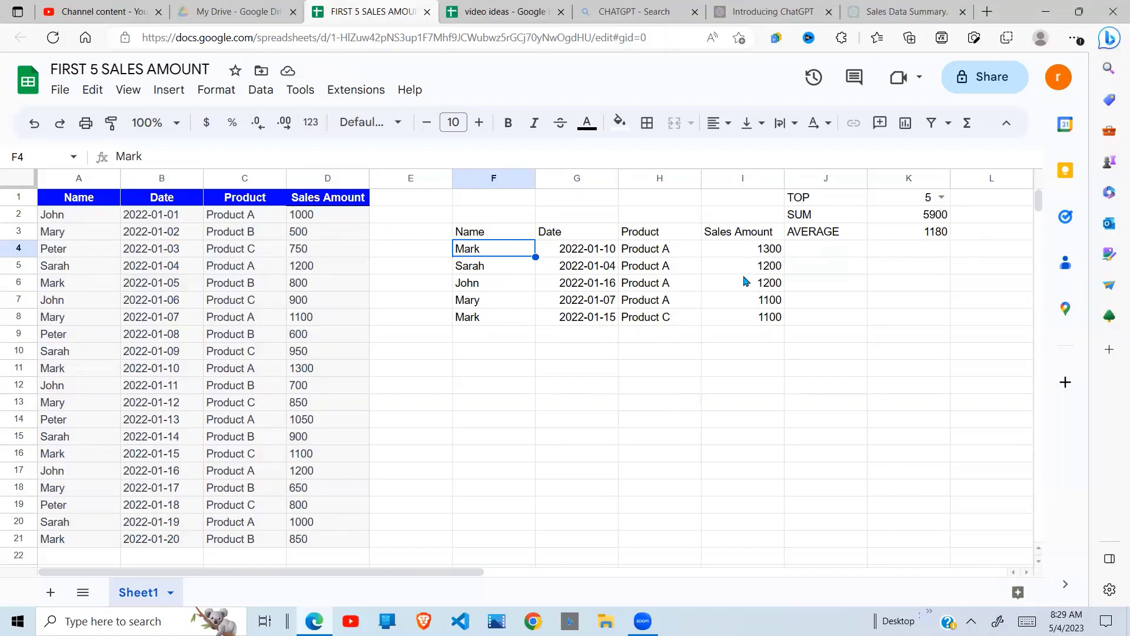
Test the query's dynamic limit by setting the TOP dropdown in K1 to 1 and afterward to 10
click(941, 198)
click(905, 228)
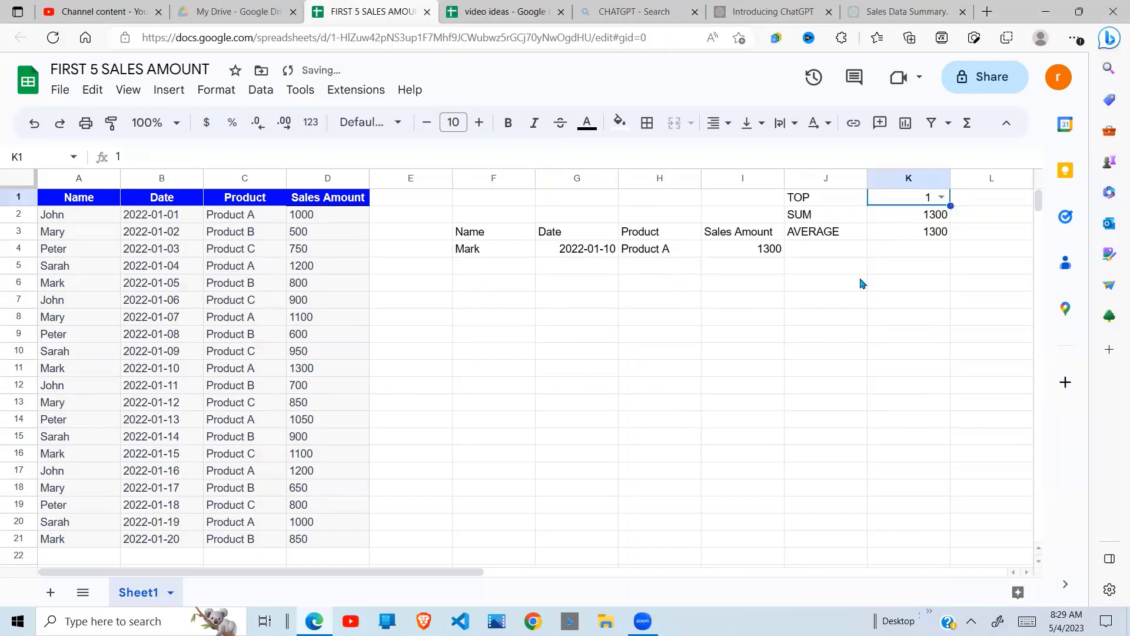
click(942, 197)
click(898, 264)
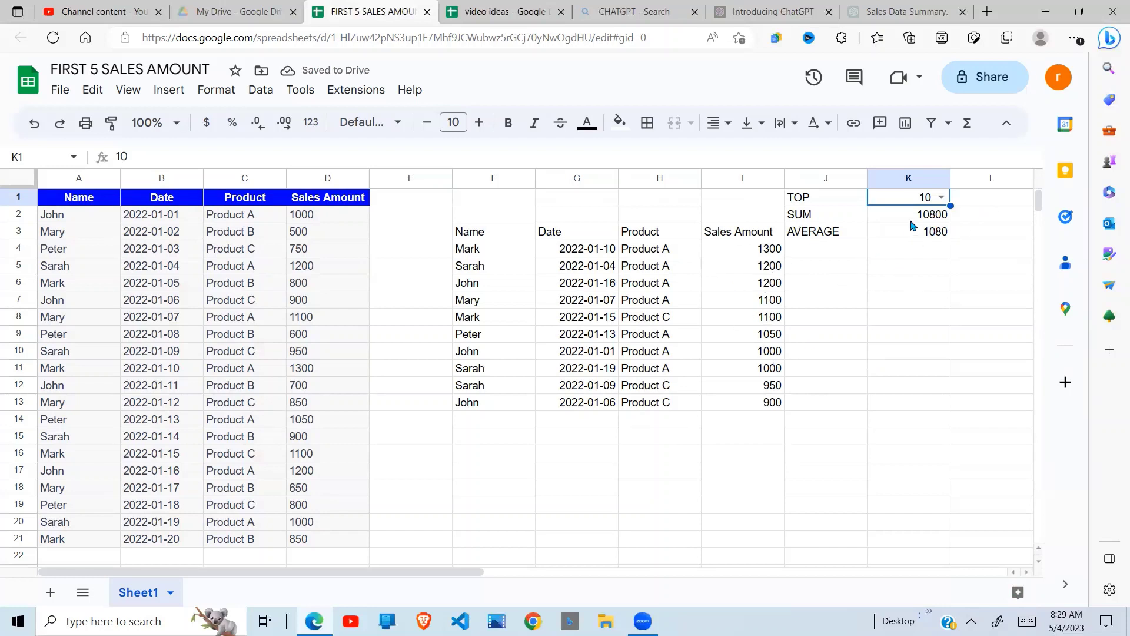
Inspect the SUM formula in K2 and the AVERAGE formula in K3, leaving both as they are
click(927, 216)
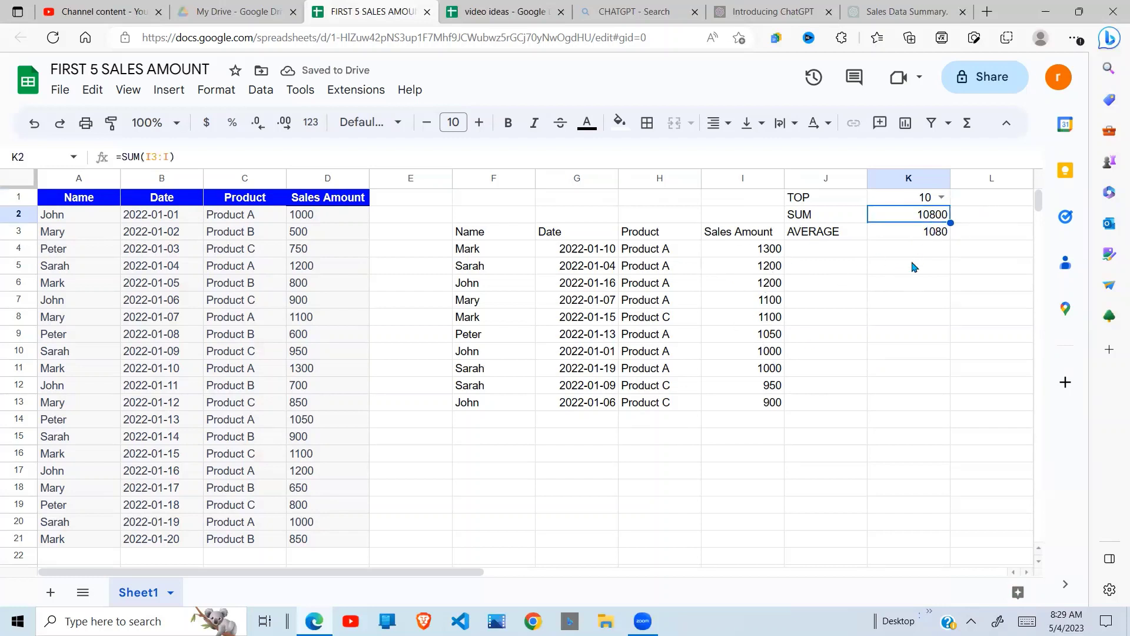
double_click(919, 213)
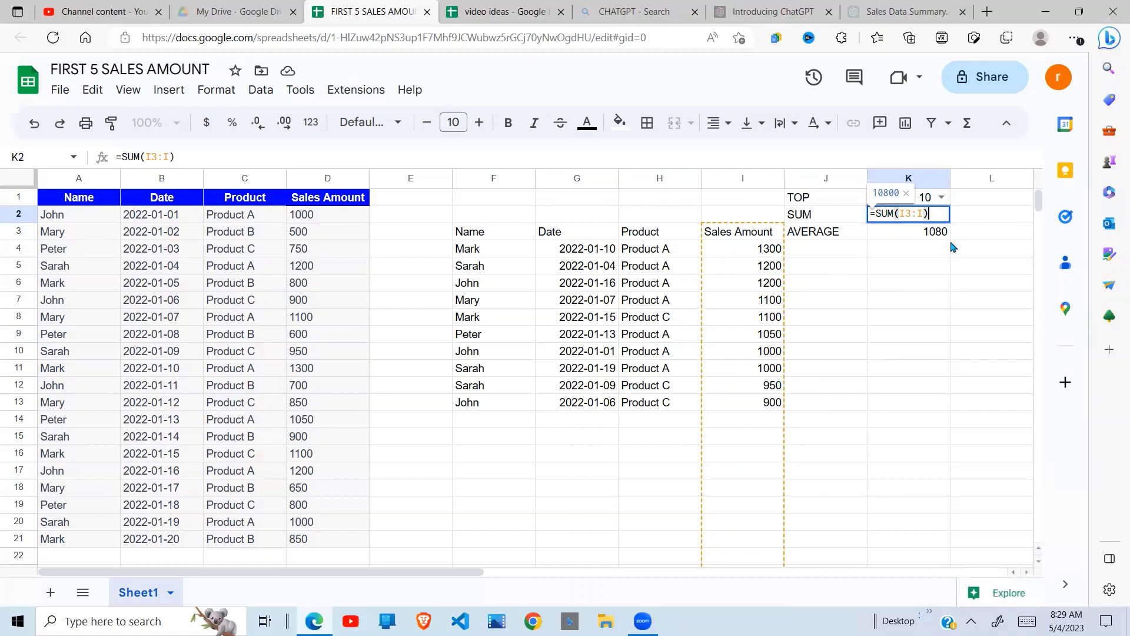
key(Return)
key(Return)
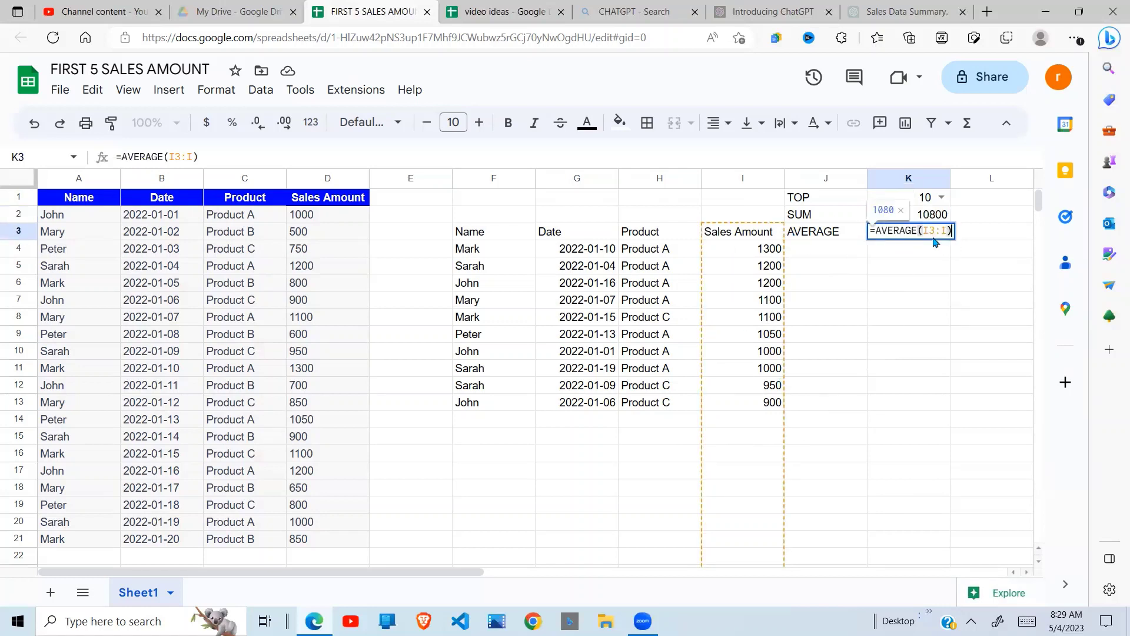
key(Return)
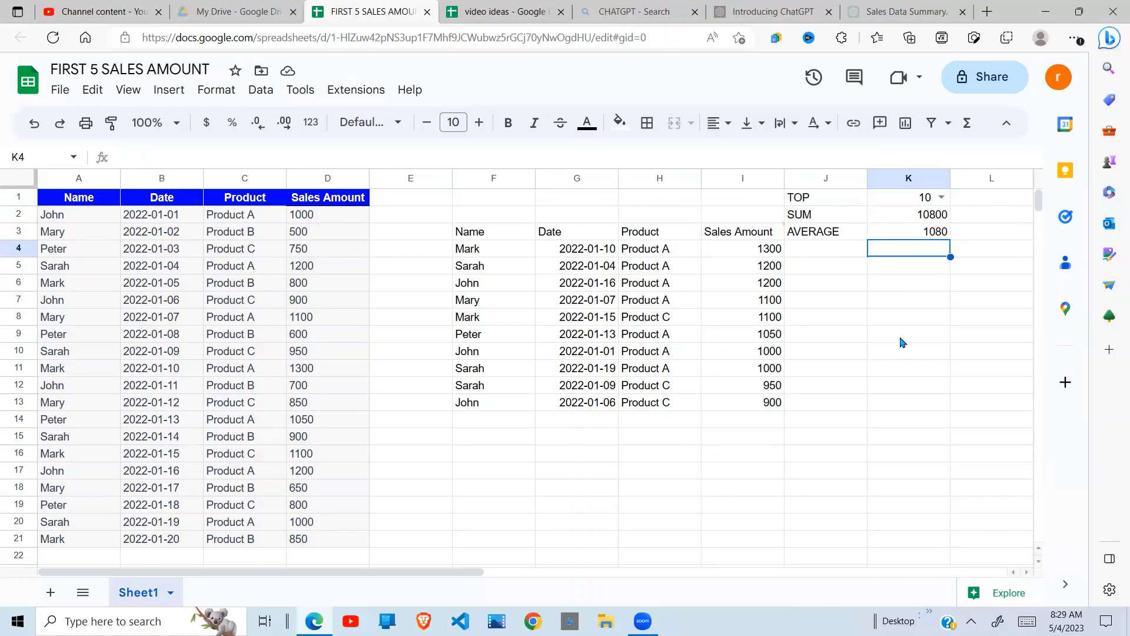